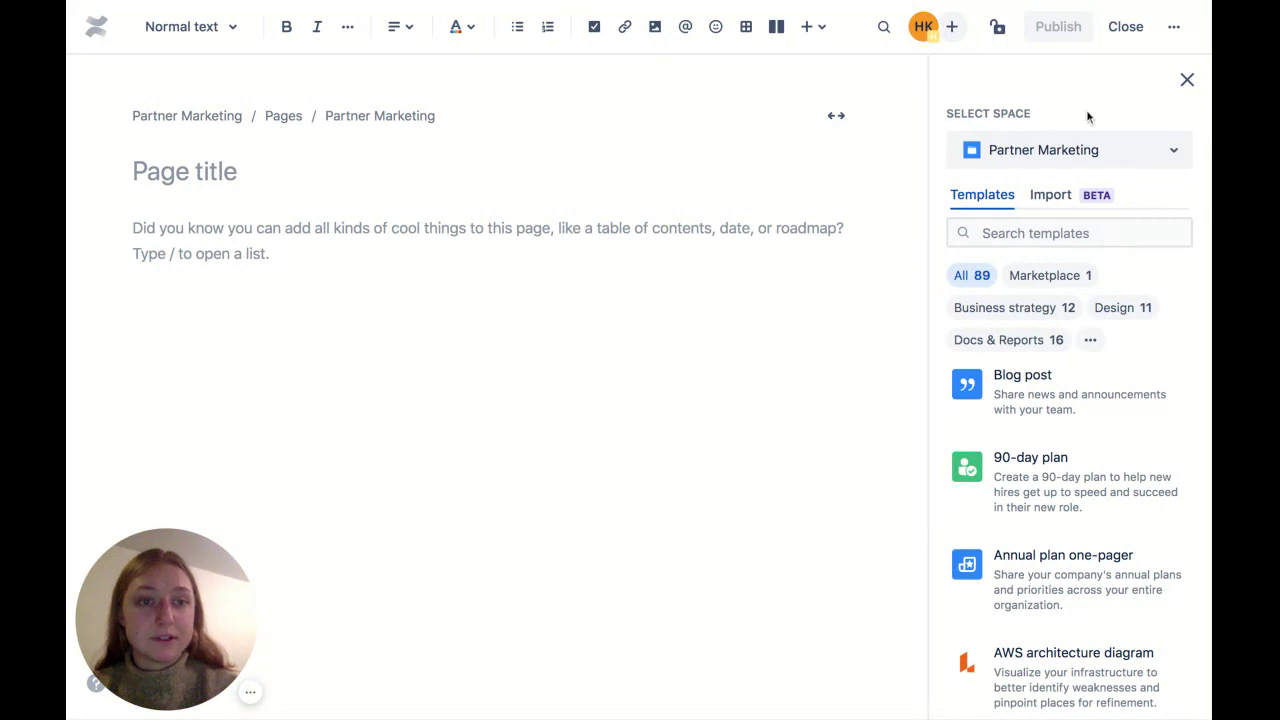
Search templates for 'remote team', apply Miro's Remote team meeting template, and review its Overview and Team update tables
{"action": "left_click", "coordinate": [1053, 232]}
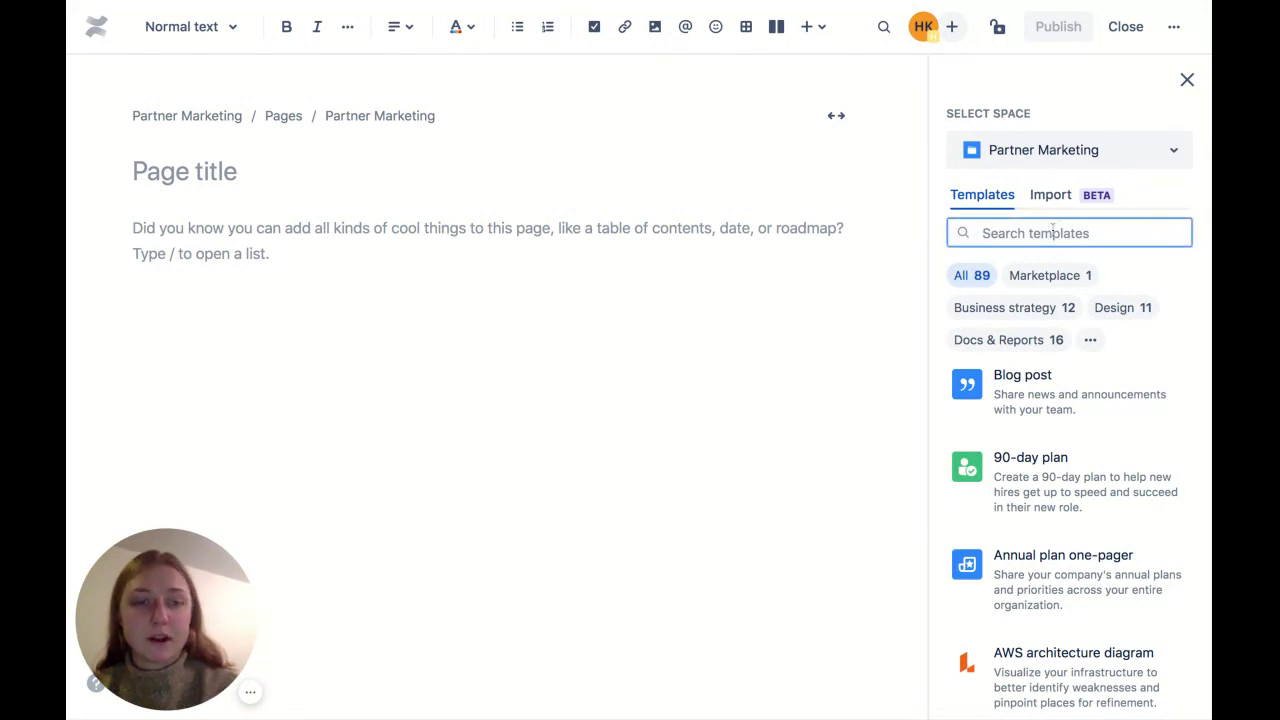
{"action": "type", "text": "remote team"}
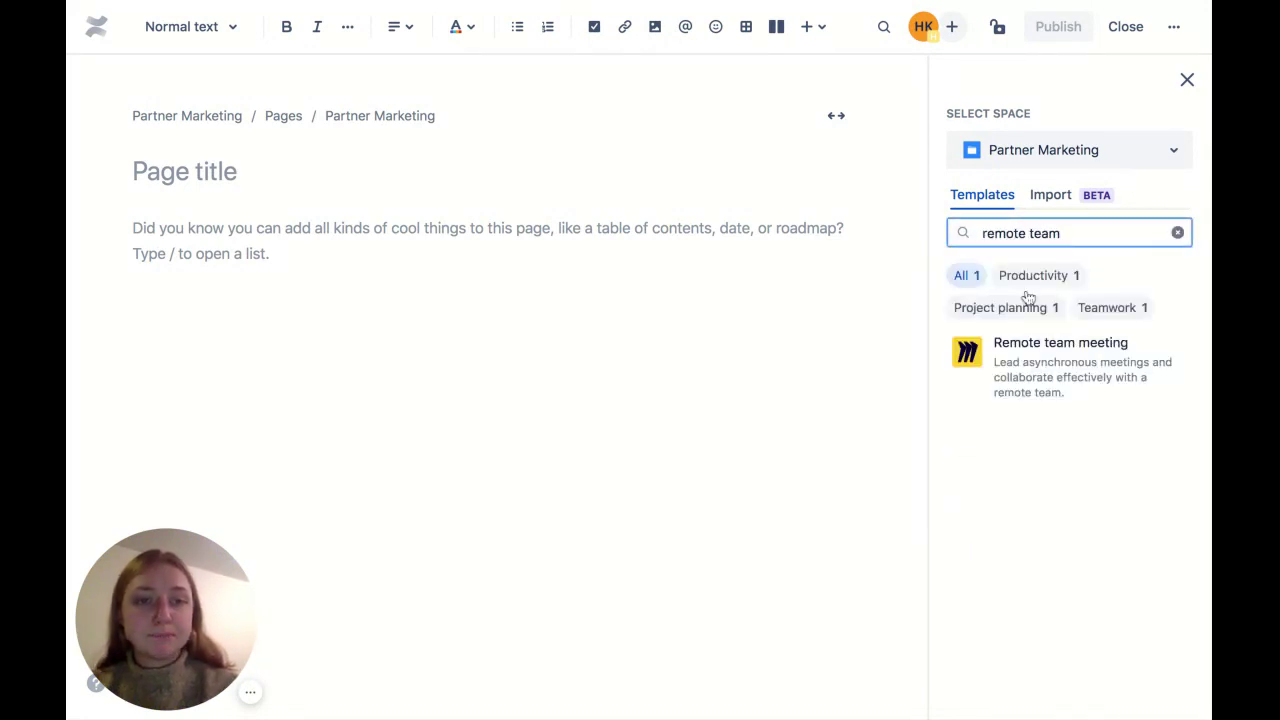
{"action": "left_click", "coordinate": [1055, 370]}
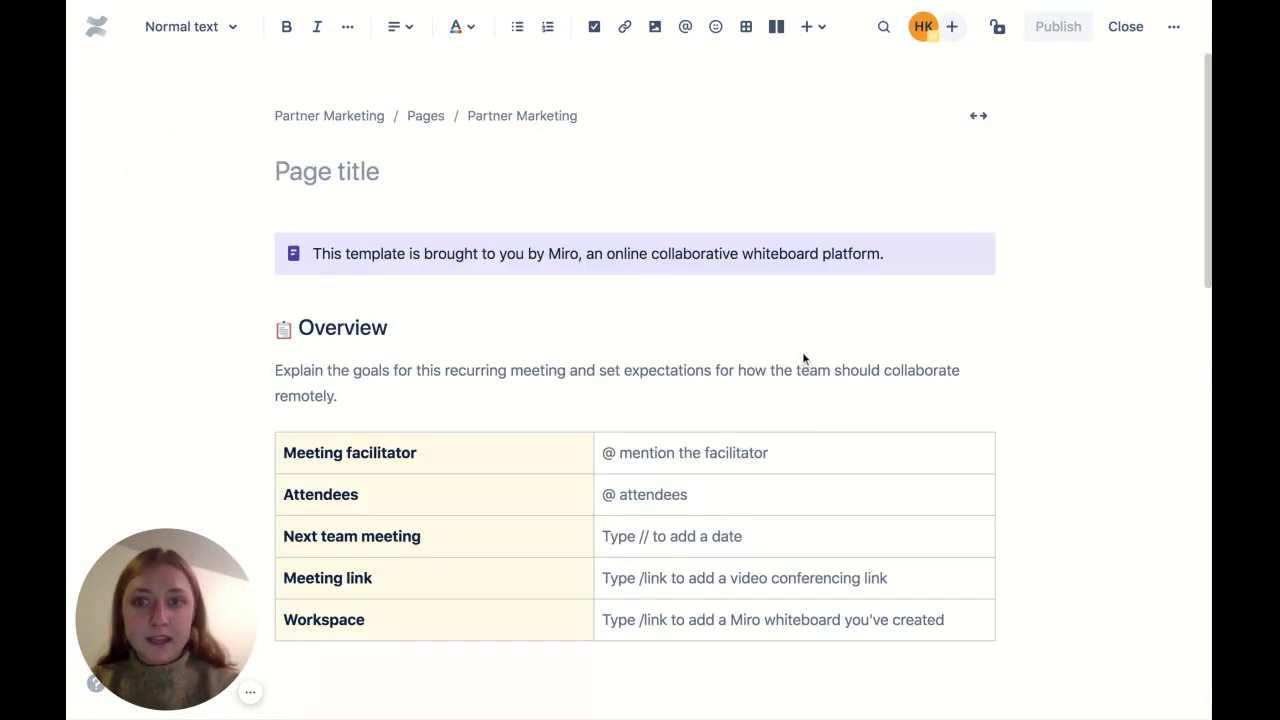
{"action": "scroll", "coordinate": [803, 354], "scroll_direction": "down", "scroll_amount": 2}
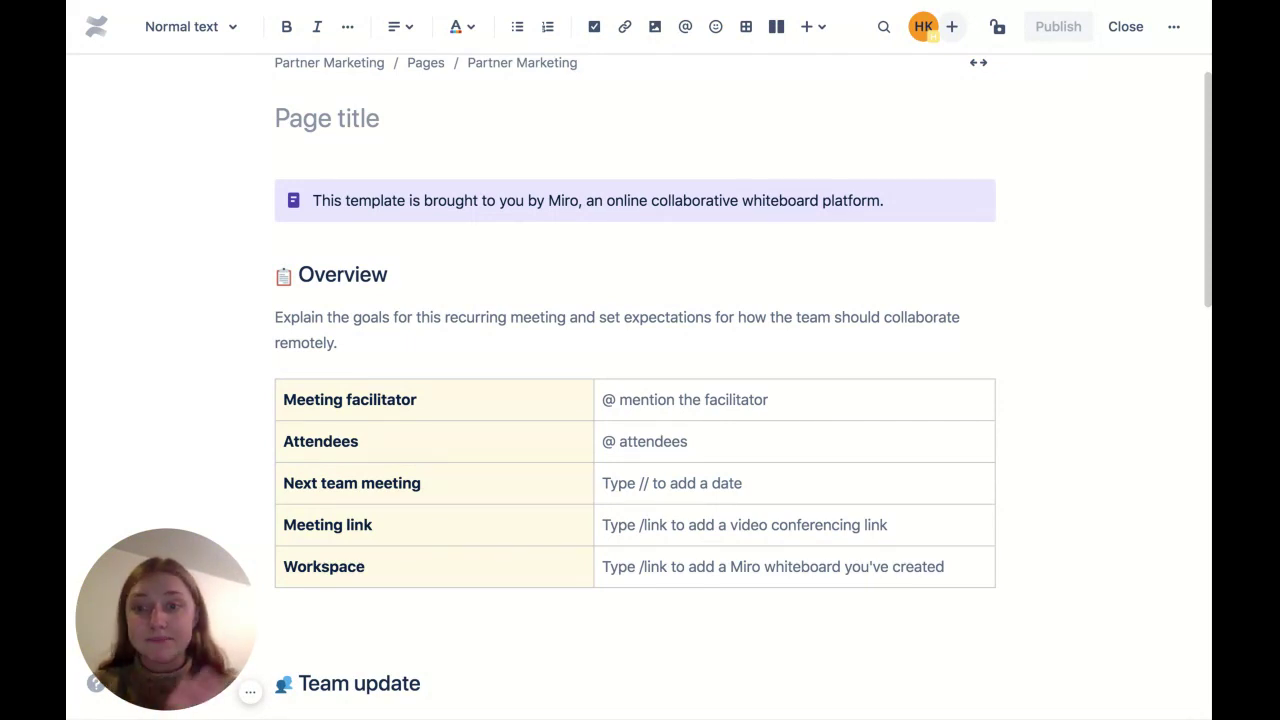
{"action": "scroll", "coordinate": [613, 355], "scroll_direction": "down", "scroll_amount": 2}
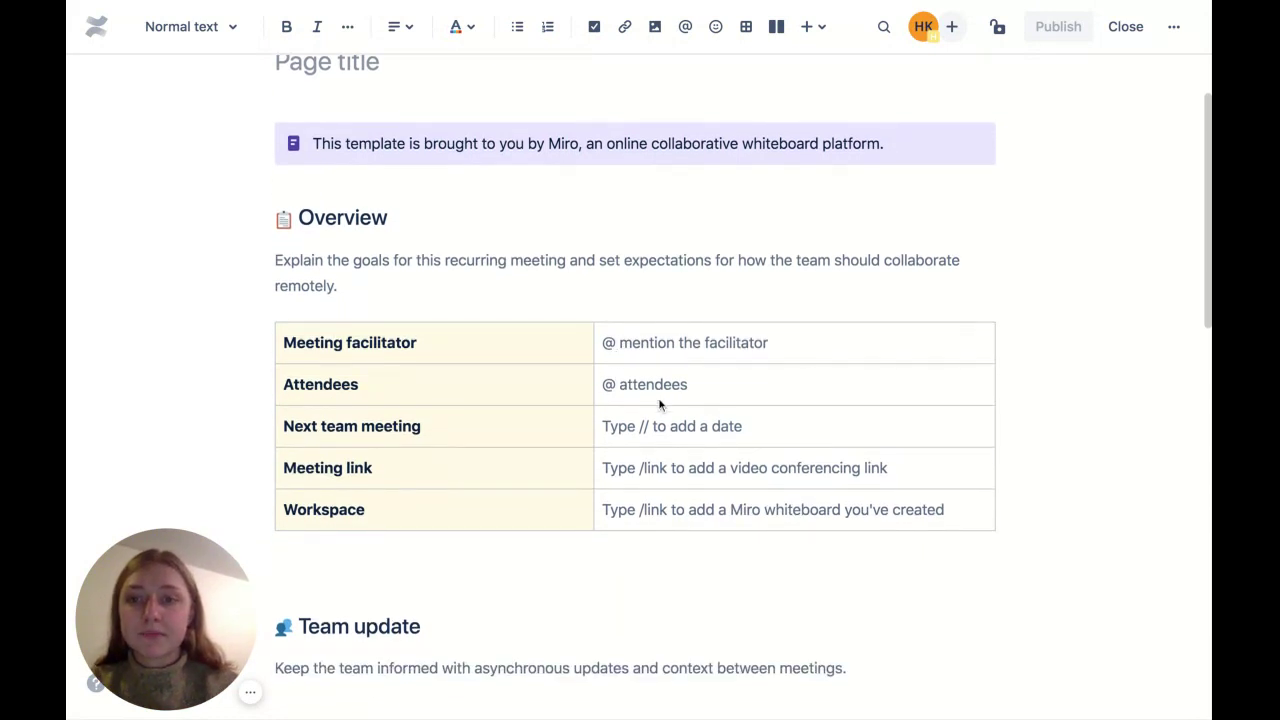
{"action": "scroll", "coordinate": [658, 400], "scroll_direction": "down", "scroll_amount": 2}
Mention a teammate with @ in the Attendees row of the Overview table
{"action": "left_click", "coordinate": [715, 305]}
{"action": "left_click", "coordinate": [689, 259]}
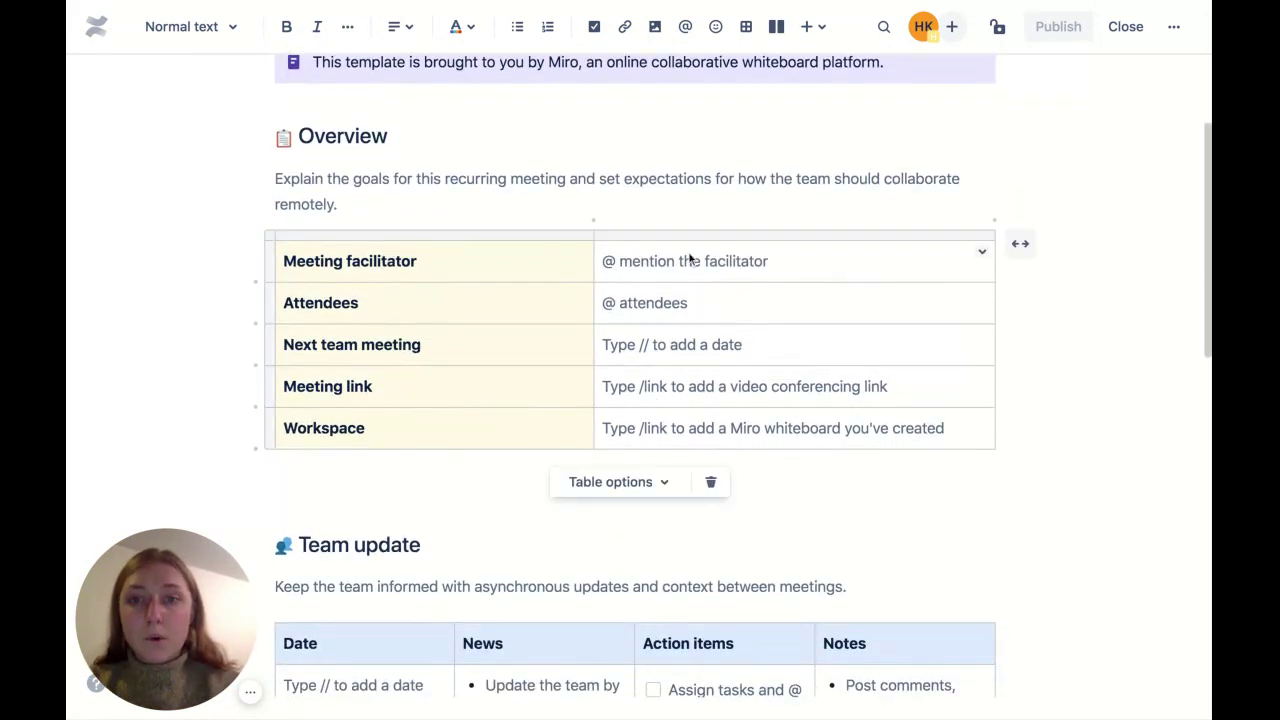
{"action": "left_click", "coordinate": [209, 463]}
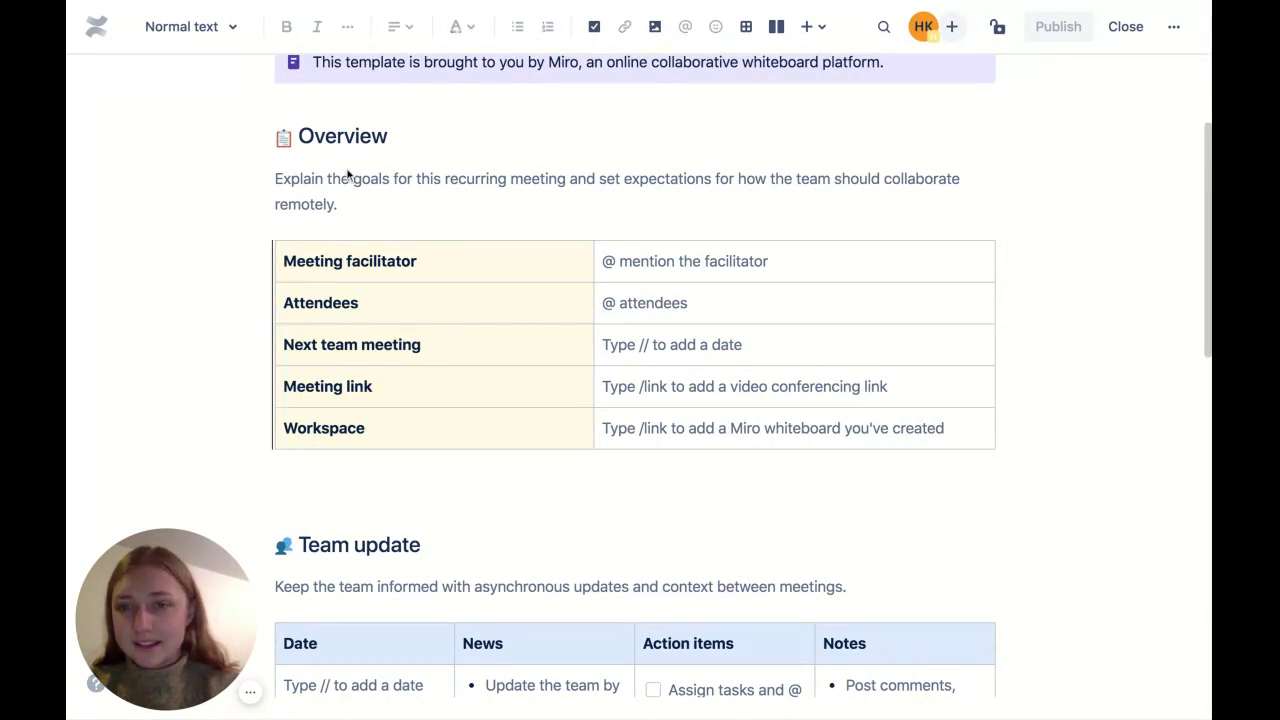
{"action": "scroll", "coordinate": [347, 175], "scroll_direction": "down", "scroll_amount": 1}
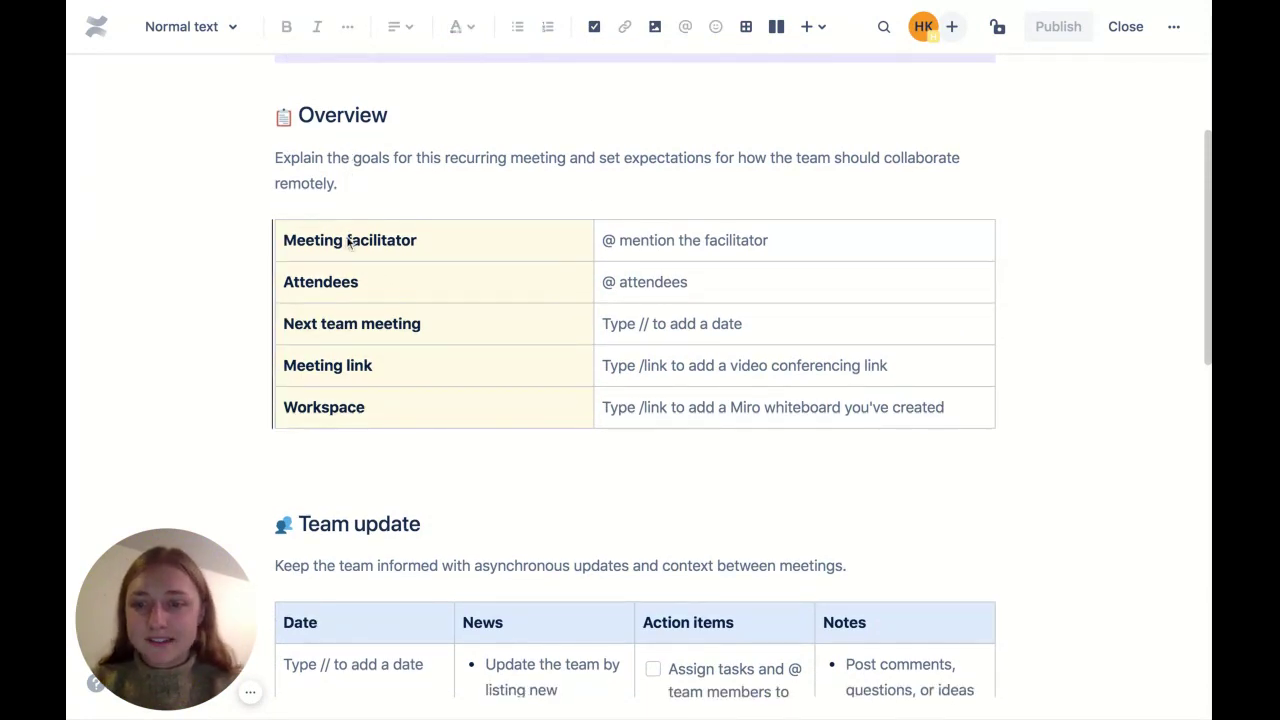
{"action": "left_click", "coordinate": [642, 283]}
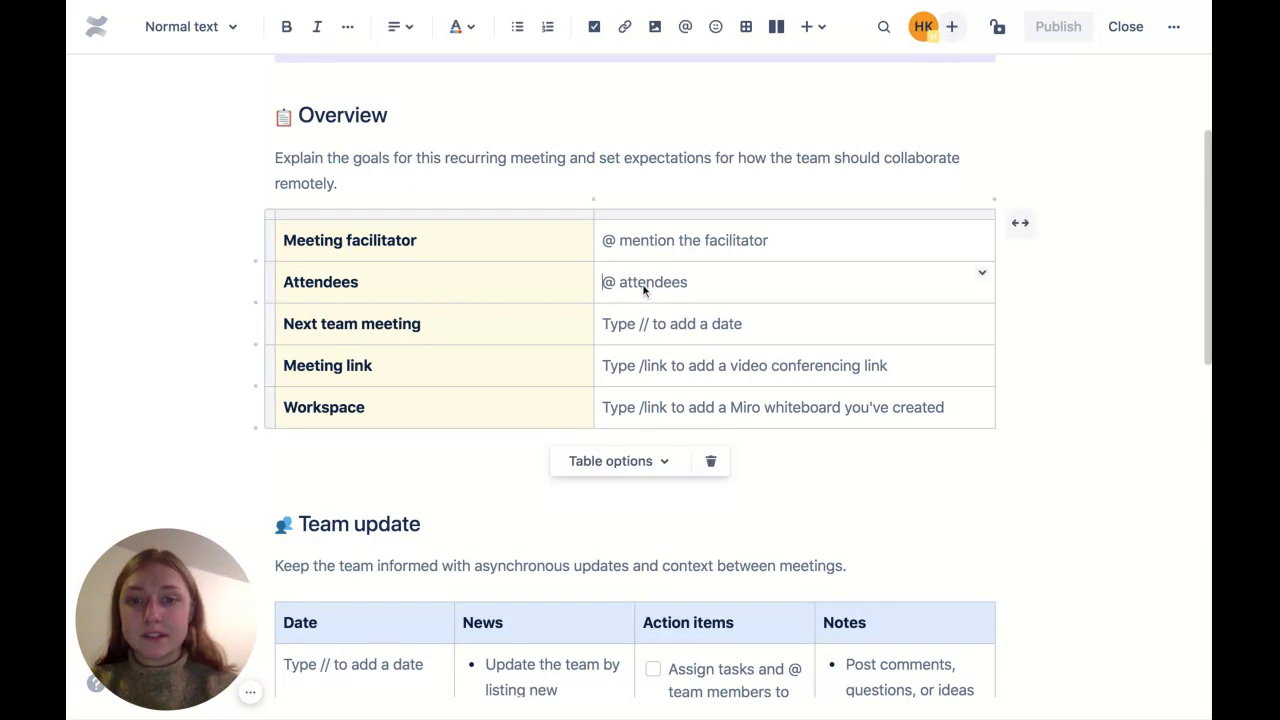
{"action": "type", "text": "@"}
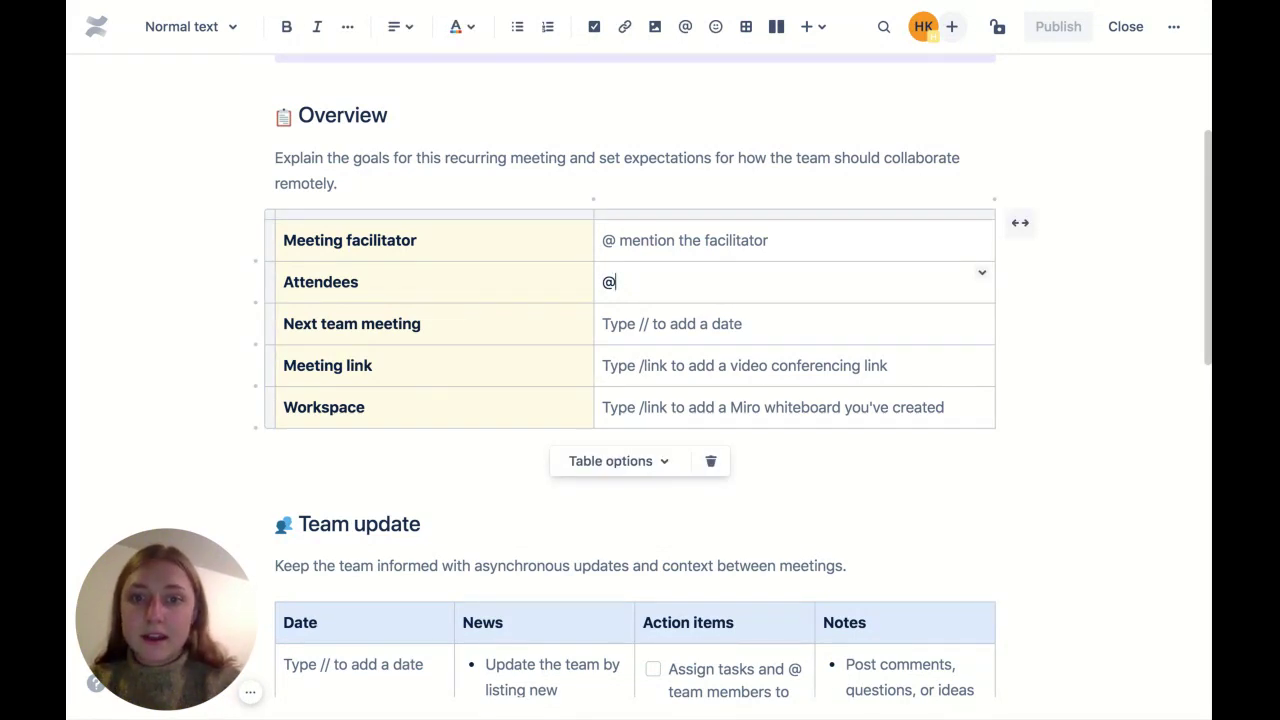
{"action": "type", "text": "hollis"}
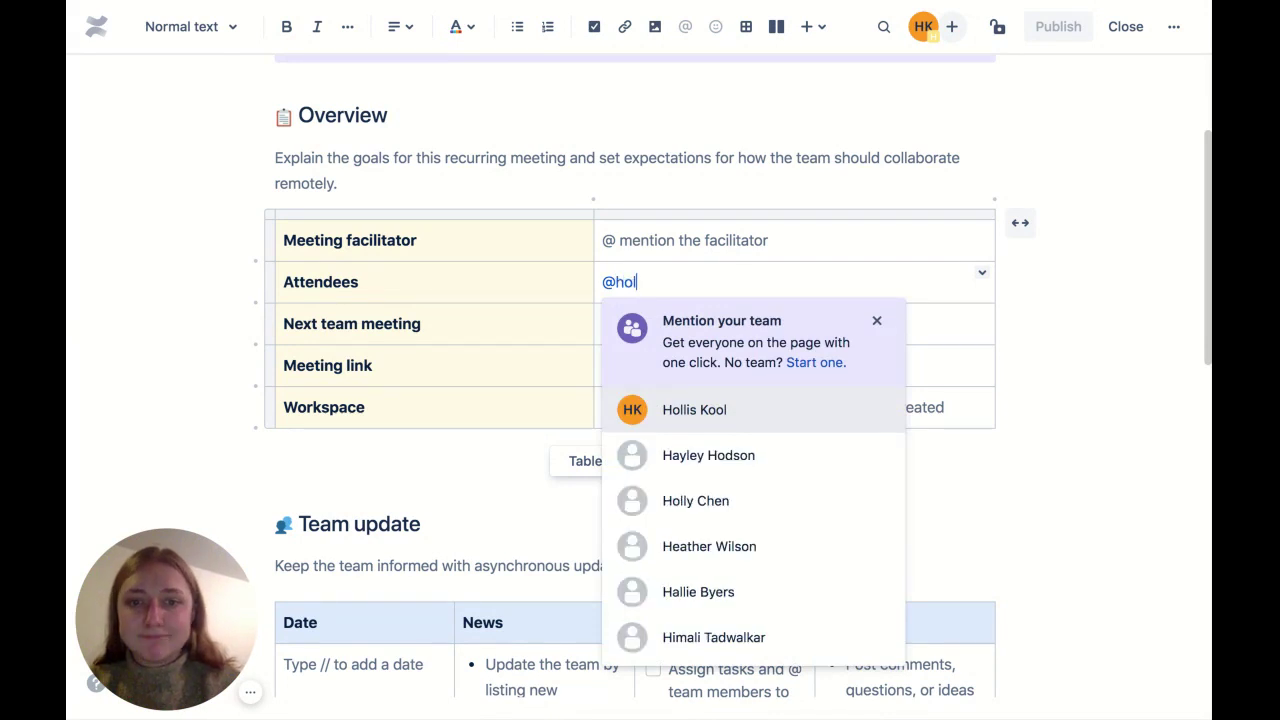
{"action": "left_click", "coordinate": [680, 412]}
Insert the date Jan 3, 2021 in the Next team meeting row using the // shortcut
{"action": "scroll", "coordinate": [680, 413], "scroll_direction": "down", "scroll_amount": 1}
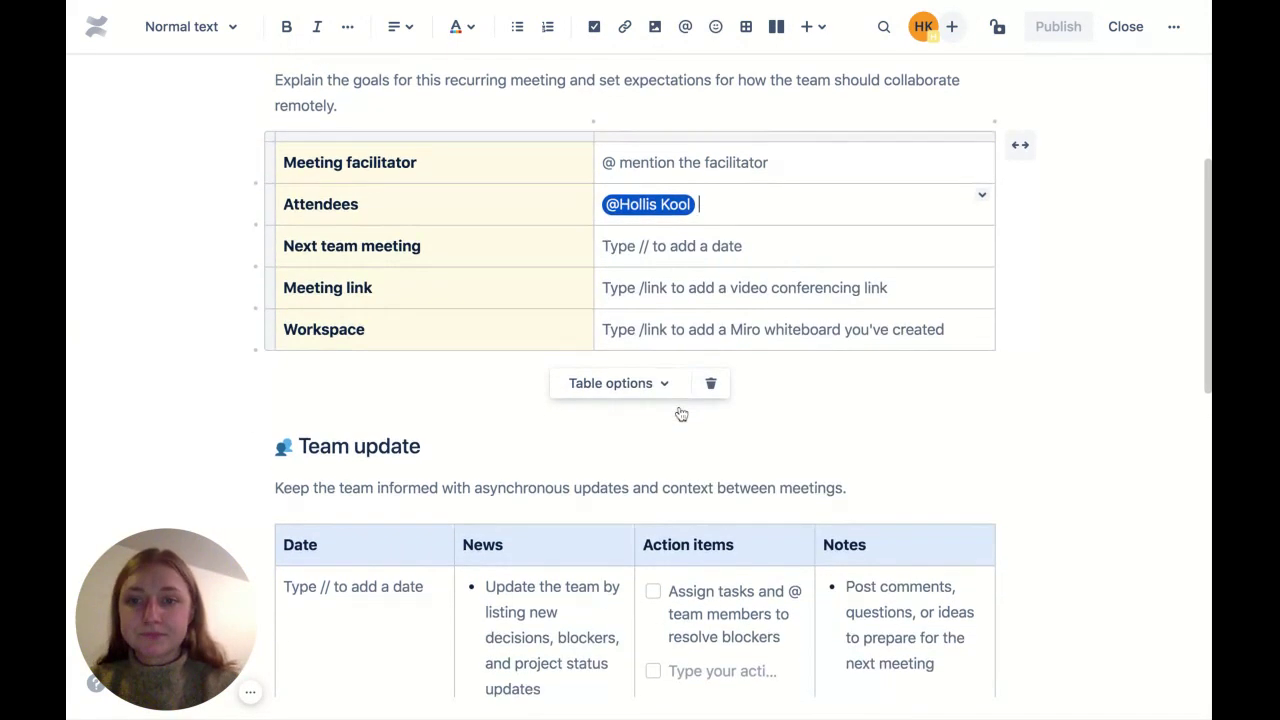
{"action": "left_click", "coordinate": [680, 253]}
{"action": "type", "text": "//"}
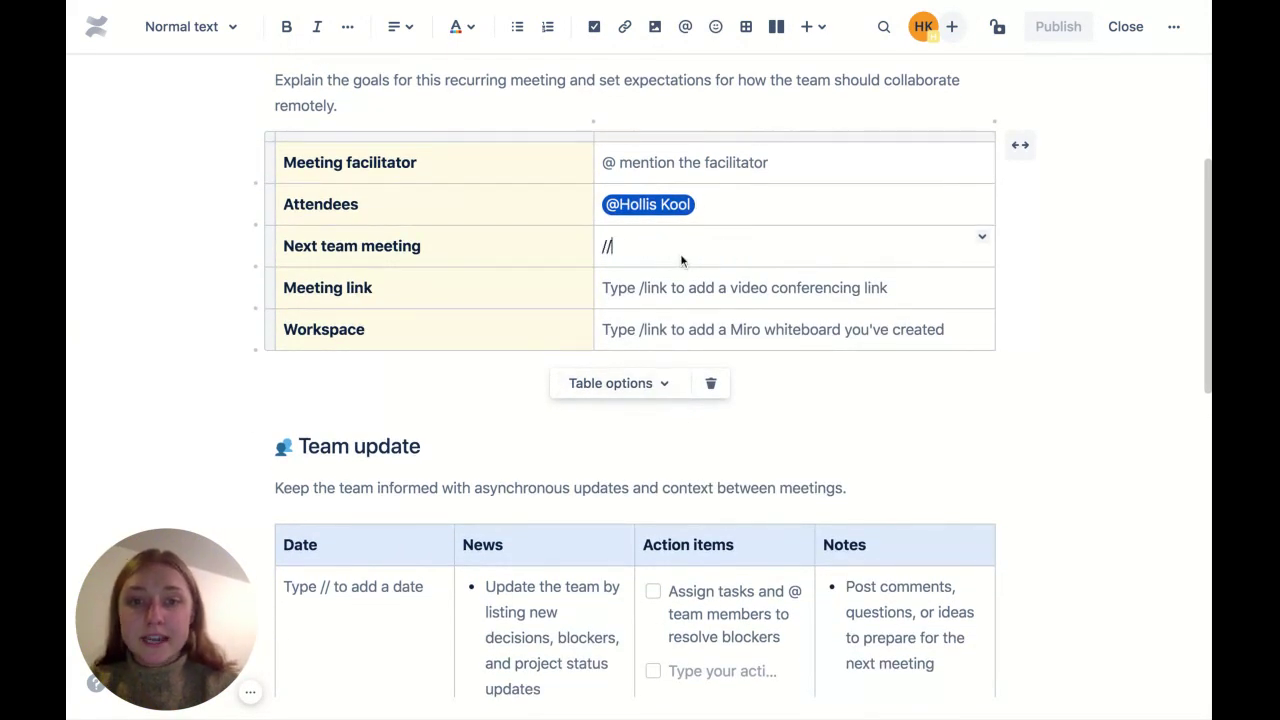
{"action": "key", "text": "BackSpace"}
{"action": "key", "text": "BackSpace"}
{"action": "type", "text": "//"}
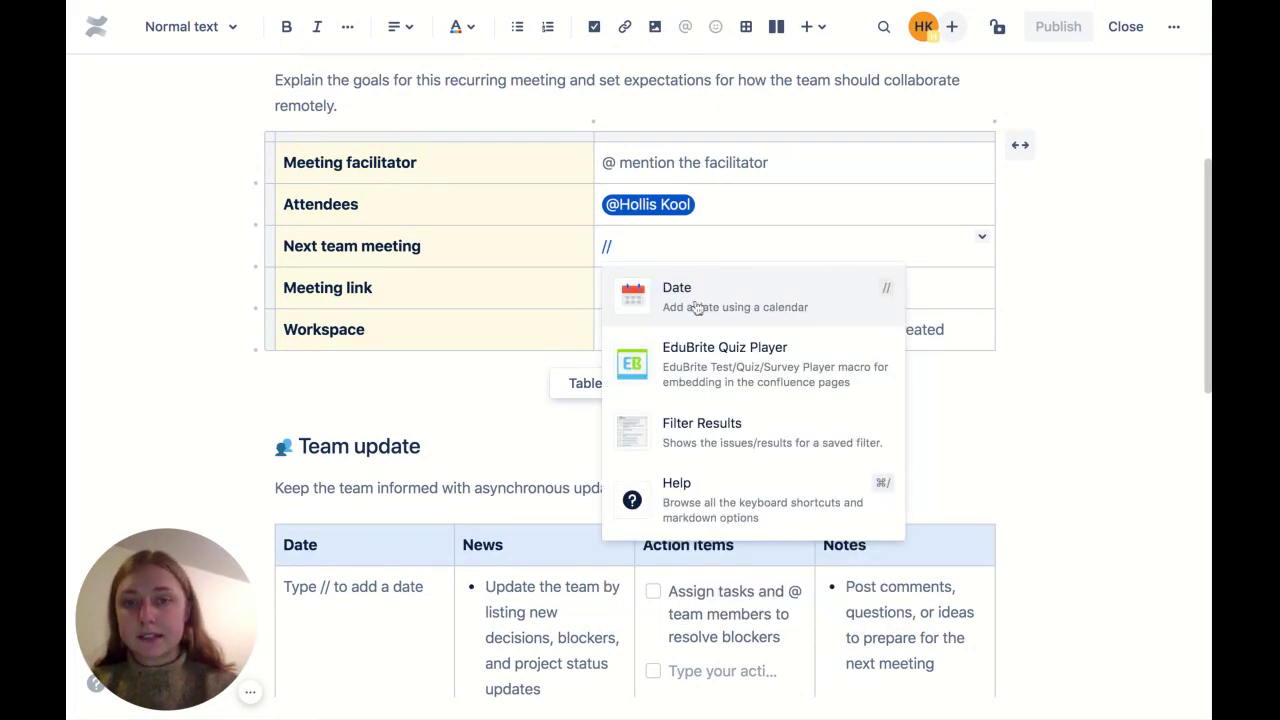
{"action": "left_click", "coordinate": [697, 308]}
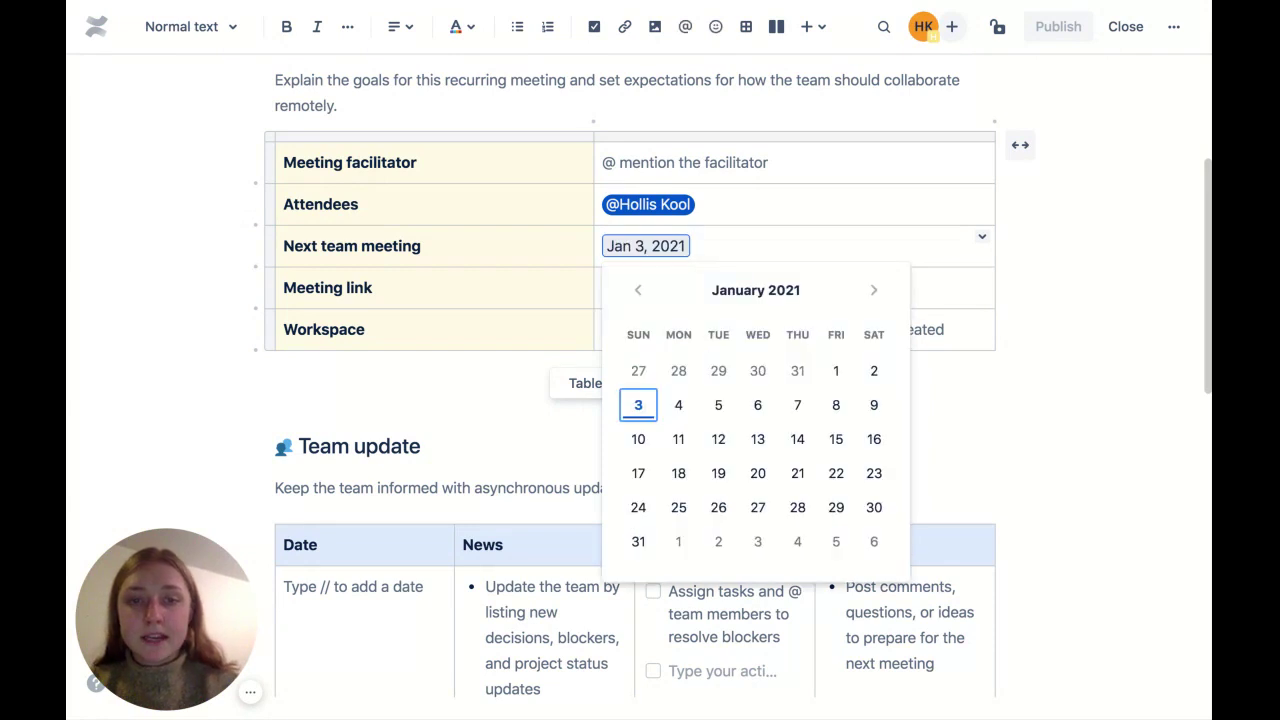
{"action": "key", "text": "Escape"}
{"action": "scroll", "coordinate": [994, 381], "scroll_direction": "down", "scroll_amount": 1}
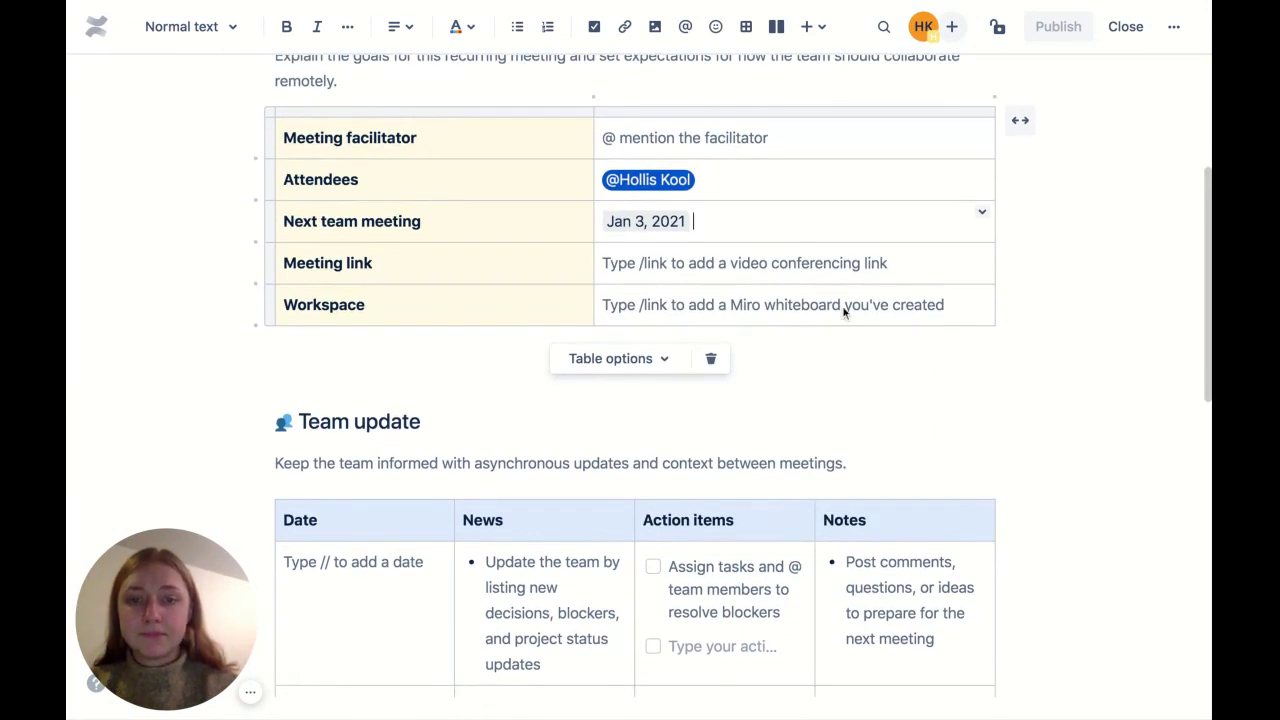
{"action": "left_click", "coordinate": [764, 312]}
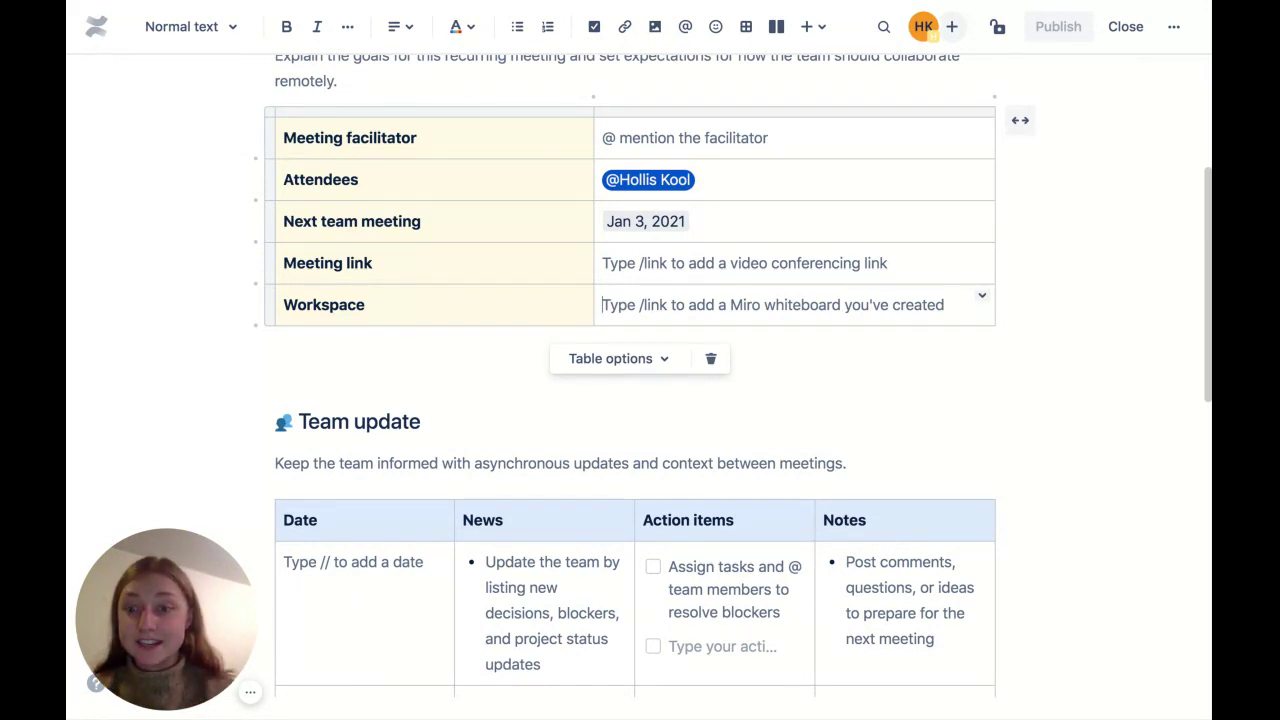
Embed the Atlassian Team Playbook board with the Miro macro, set to 'Anyone can comment'
{"action": "left_click", "coordinate": [818, 30]}
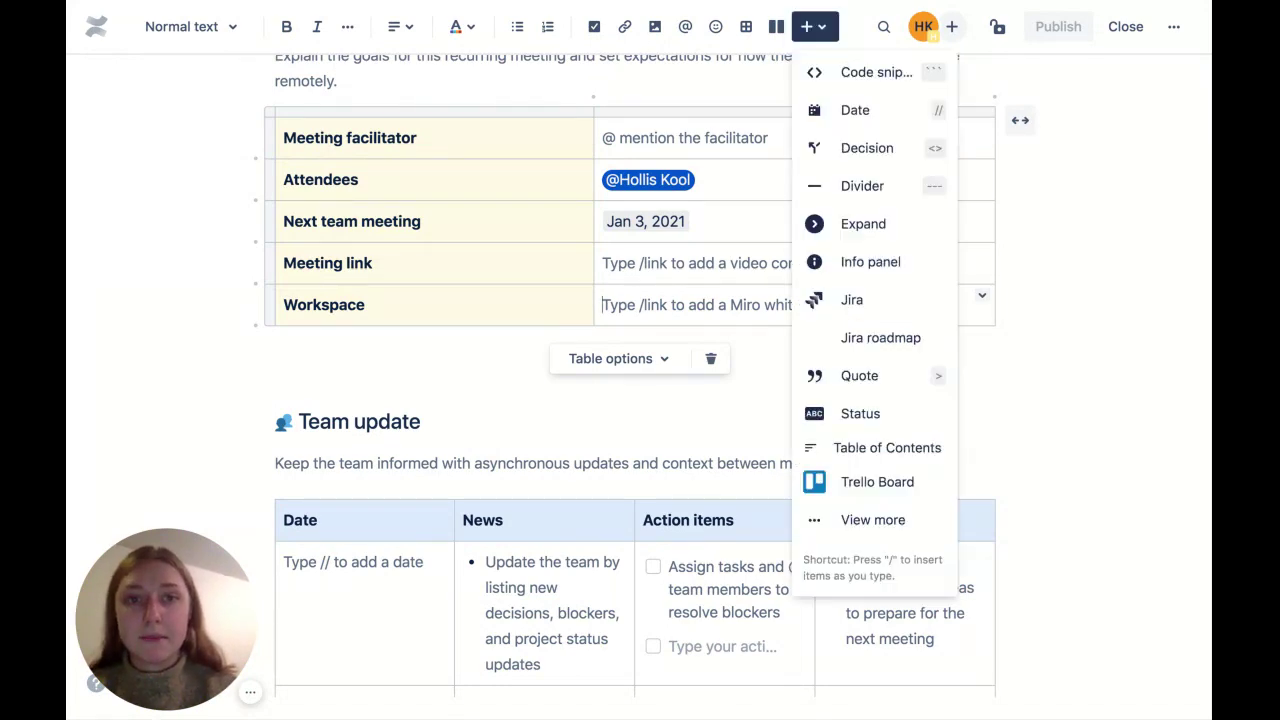
{"action": "left_click", "coordinate": [866, 521]}
{"action": "type", "text": "miro"}
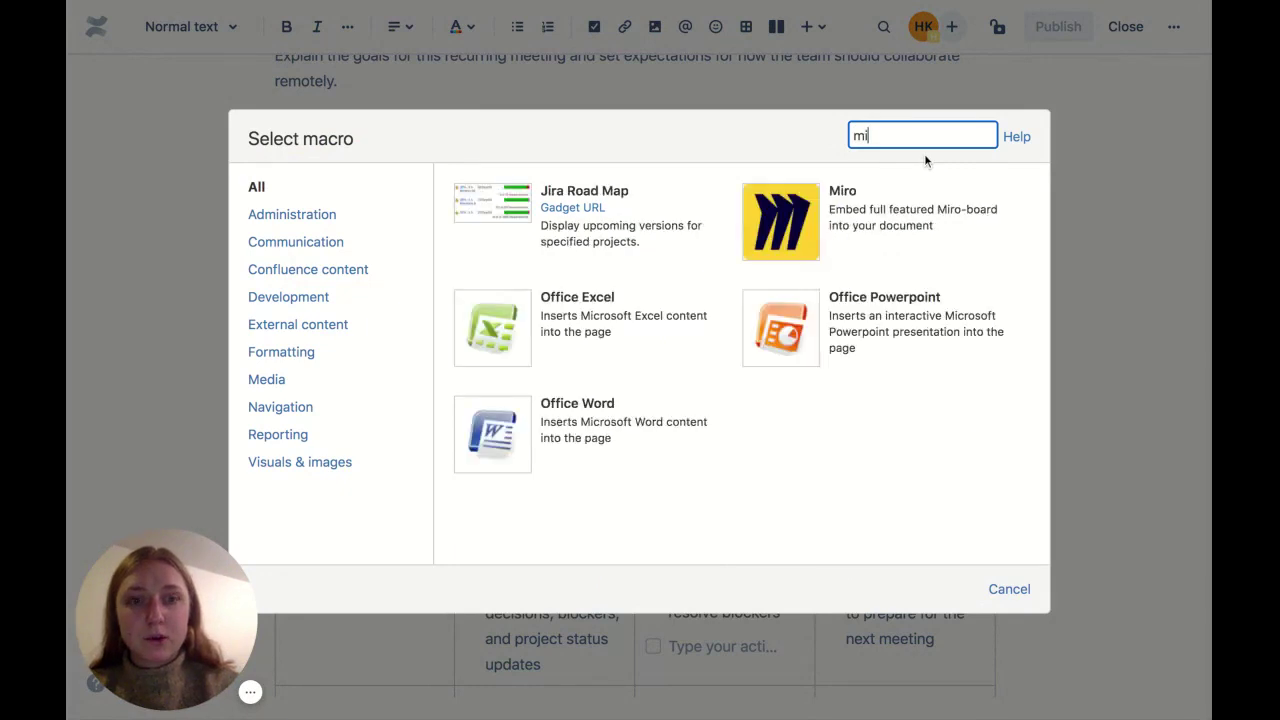
{"action": "left_click", "coordinate": [563, 214]}
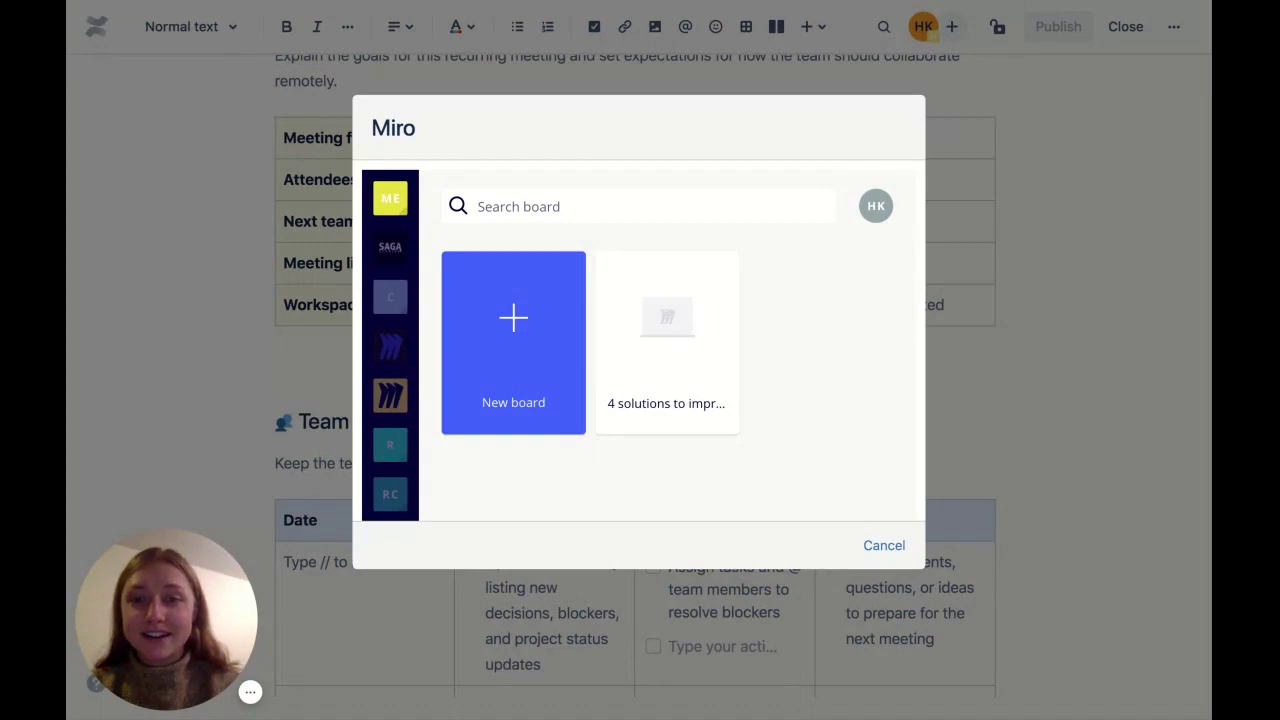
{"action": "left_click", "coordinate": [391, 400]}
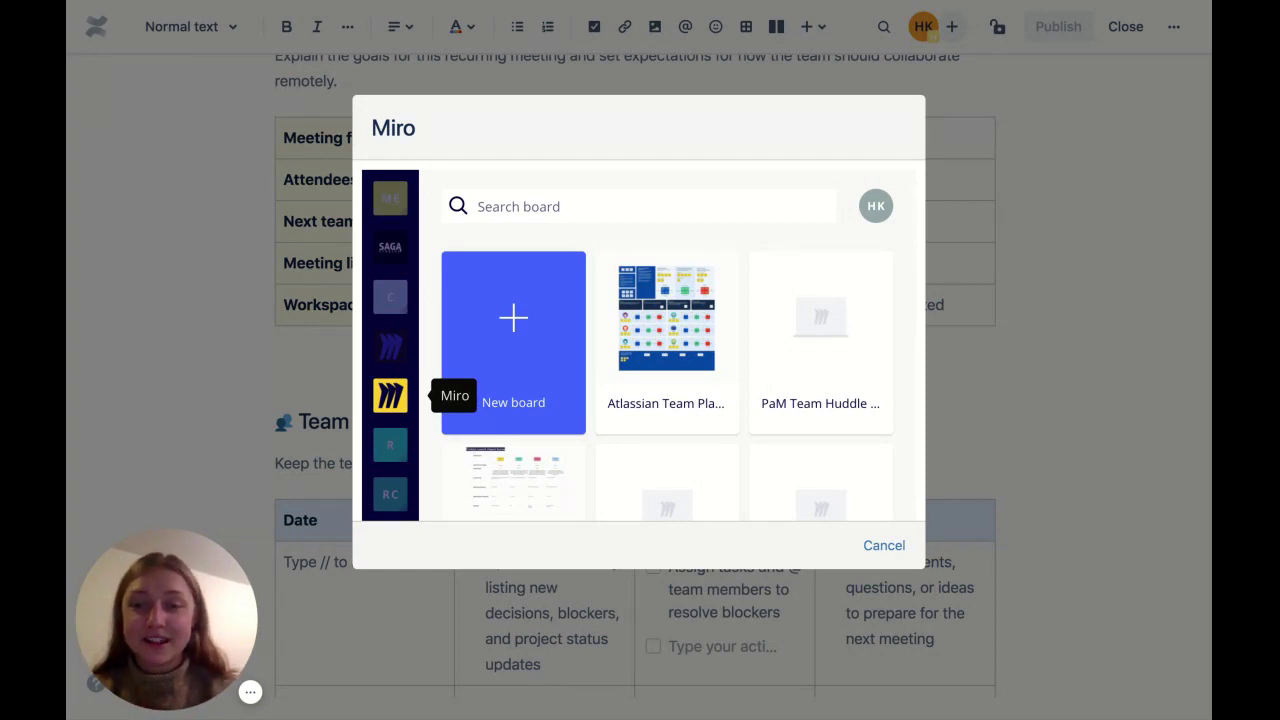
{"action": "left_click", "coordinate": [635, 415]}
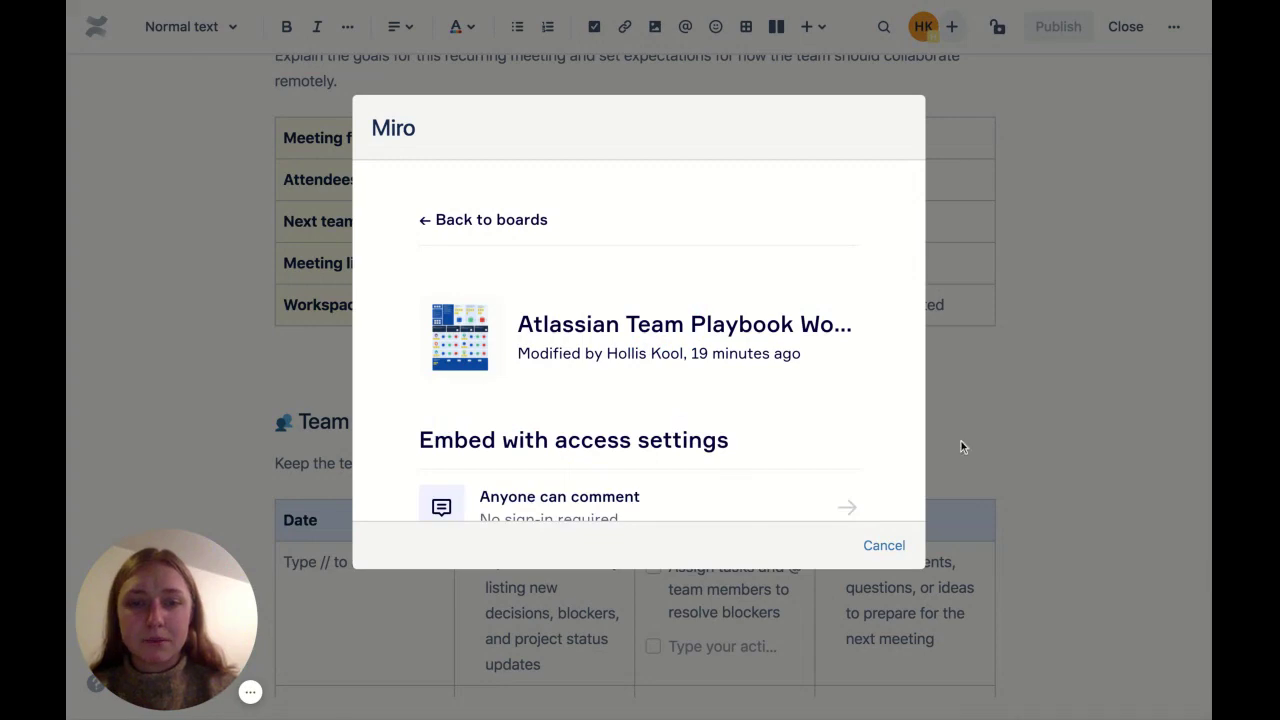
{"action": "scroll", "coordinate": [724, 375], "scroll_direction": "down", "scroll_amount": 2}
{"action": "left_click", "coordinate": [531, 430]}
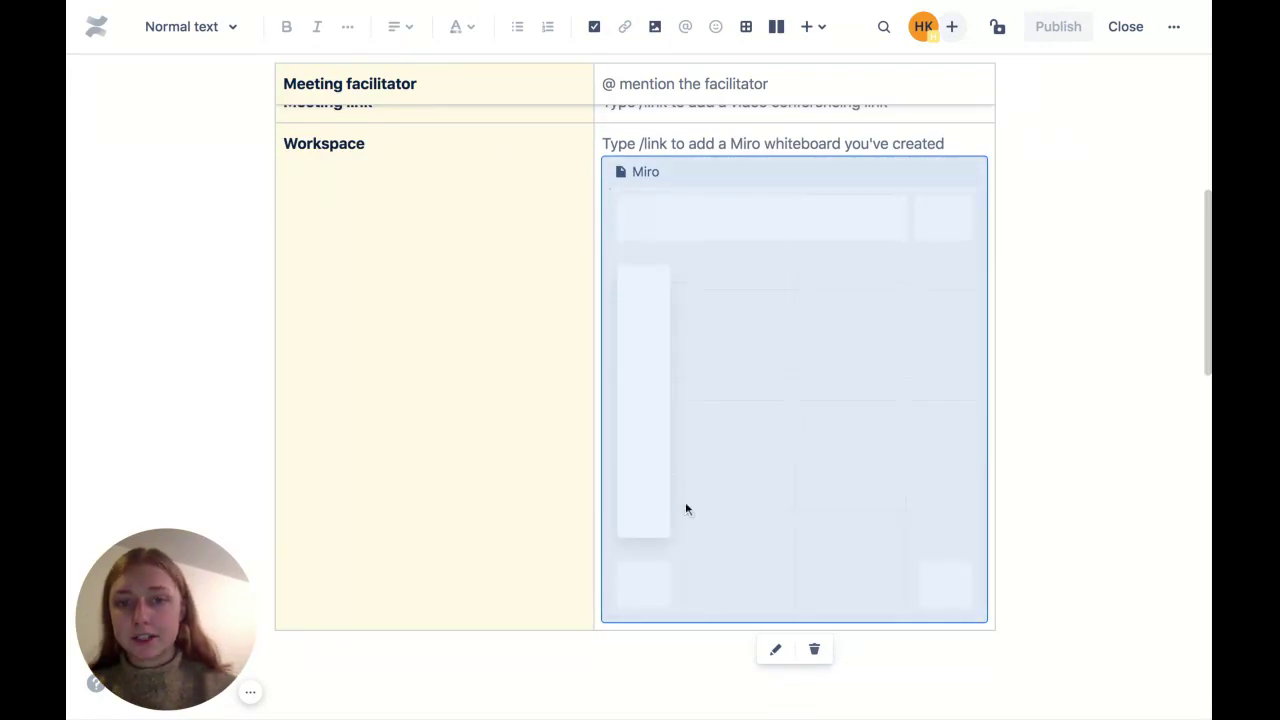
{"action": "scroll", "coordinate": [535, 516], "scroll_direction": "down", "scroll_amount": 3}
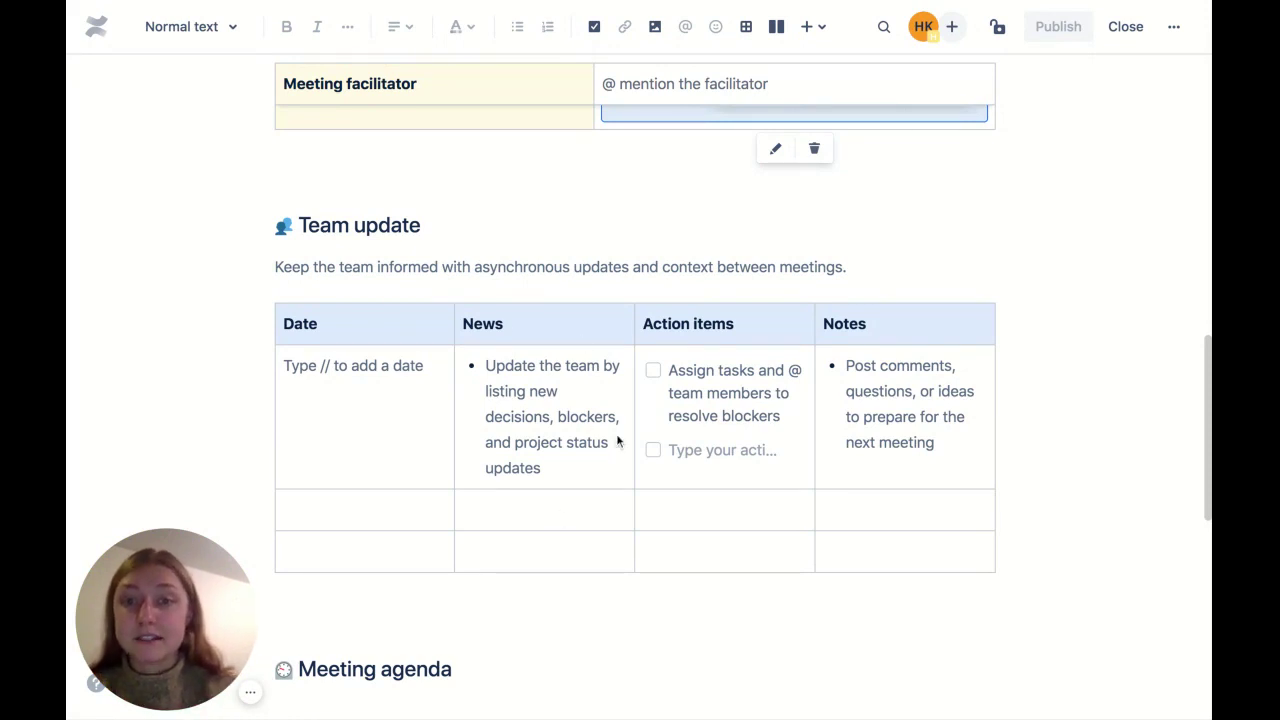
{"action": "scroll", "coordinate": [517, 451], "scroll_direction": "down", "scroll_amount": 1}
{"action": "left_click", "coordinate": [728, 418]}
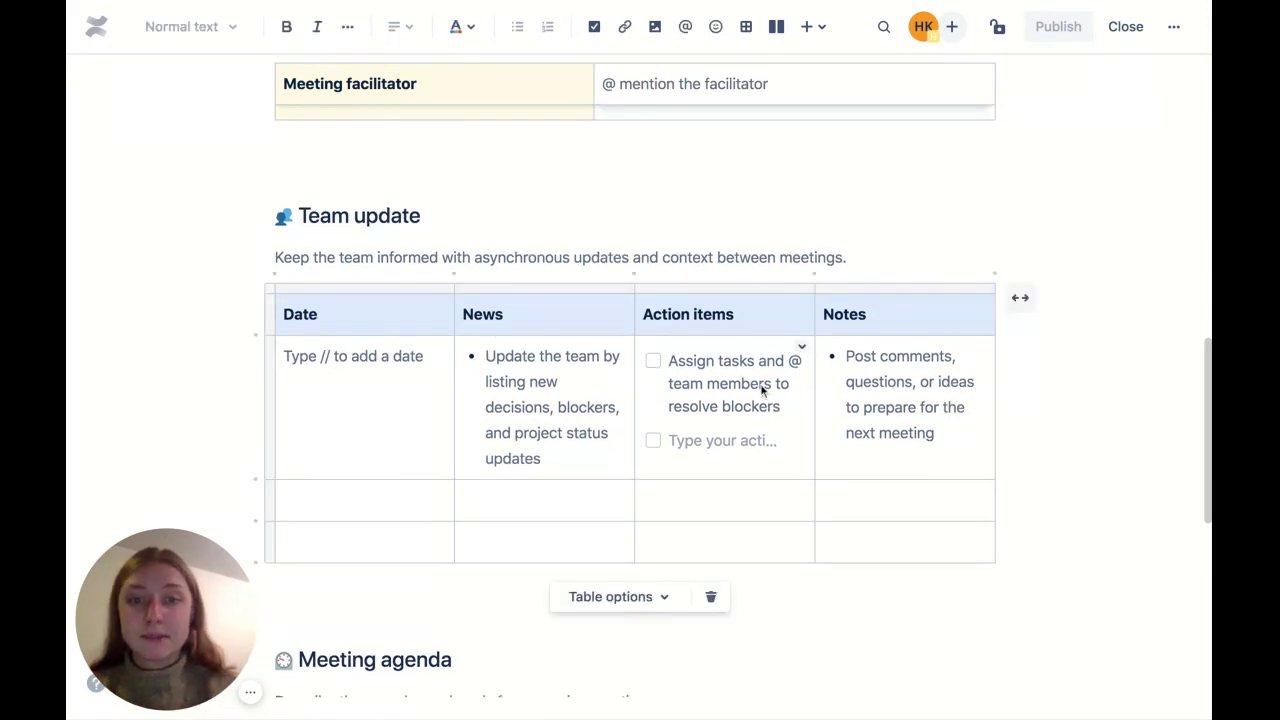
{"action": "scroll", "coordinate": [766, 383], "scroll_direction": "down", "scroll_amount": 1}
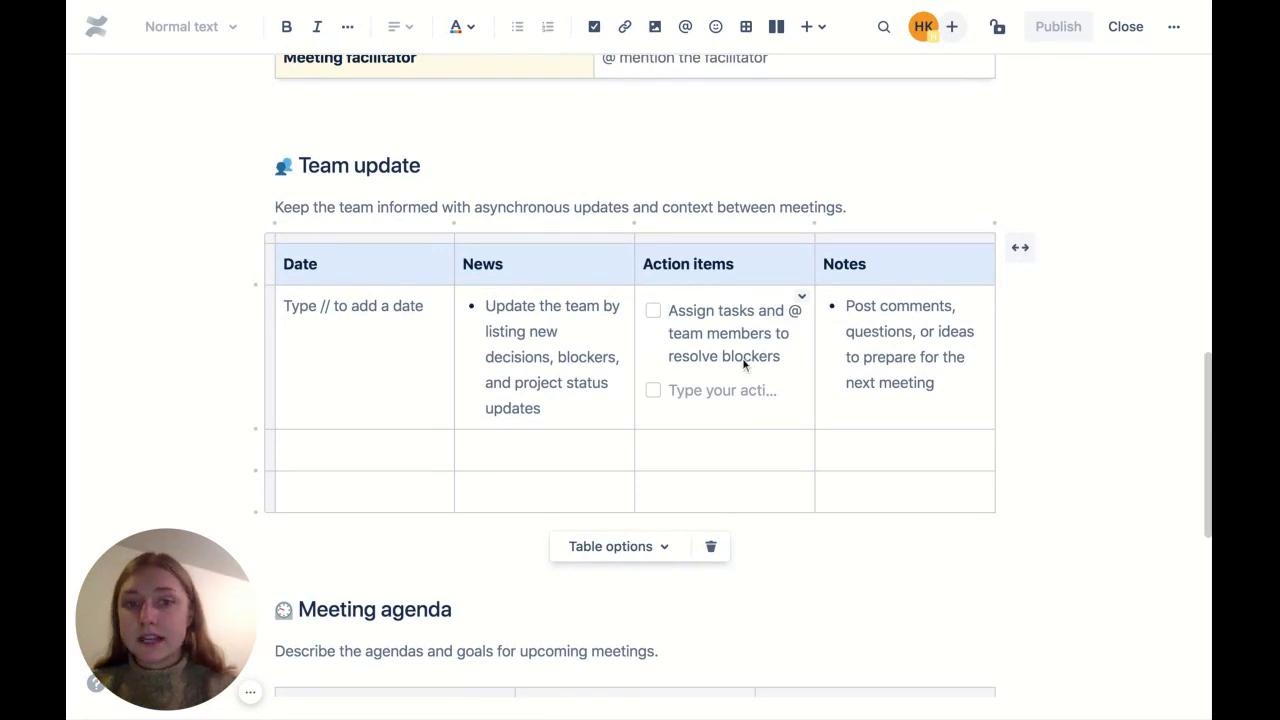
{"action": "scroll", "coordinate": [743, 365], "scroll_direction": "down", "scroll_amount": 1}
{"action": "scroll", "coordinate": [742, 364], "scroll_direction": "down", "scroll_amount": 1}
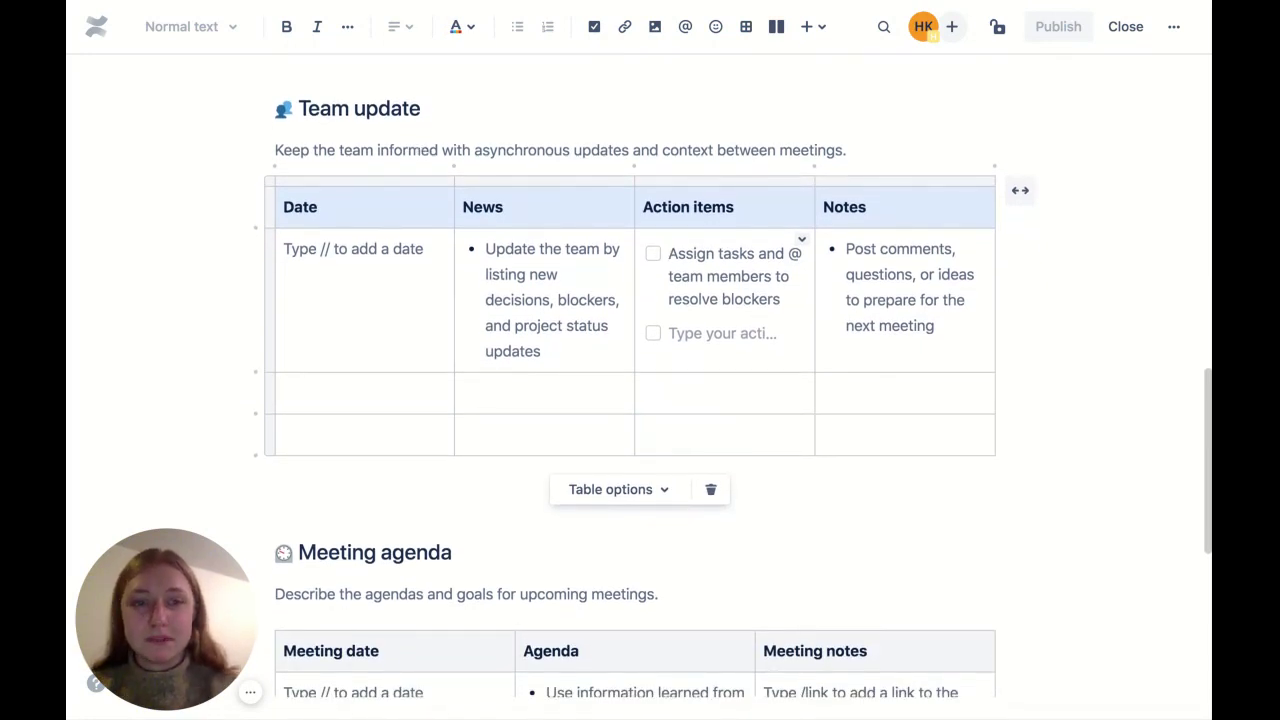
{"action": "scroll", "coordinate": [640, 380], "scroll_direction": "down", "scroll_amount": 5}
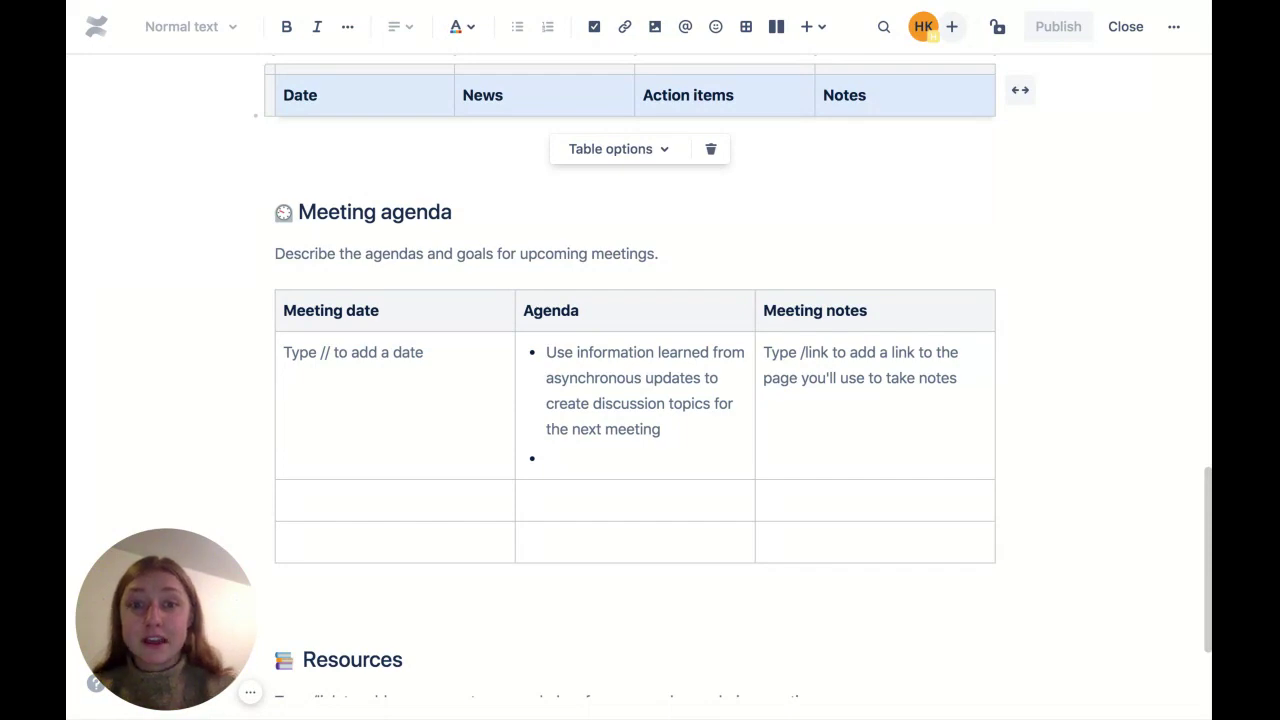
{"action": "scroll", "coordinate": [727, 523], "scroll_direction": "up", "scroll_amount": 5}
{"action": "scroll", "coordinate": [727, 523], "scroll_direction": "down", "scroll_amount": 2}
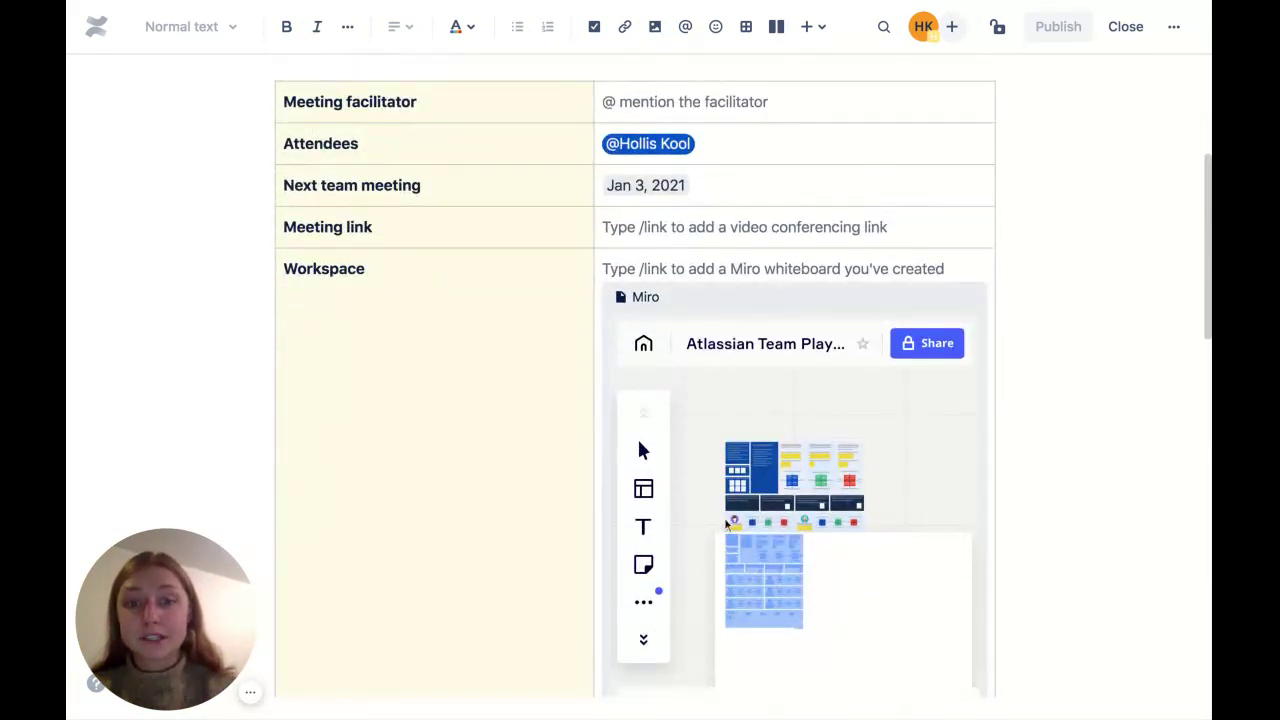
{"action": "scroll", "coordinate": [683, 467], "scroll_direction": "down", "scroll_amount": 5}
{"action": "scroll", "coordinate": [494, 531], "scroll_direction": "down", "scroll_amount": 5}
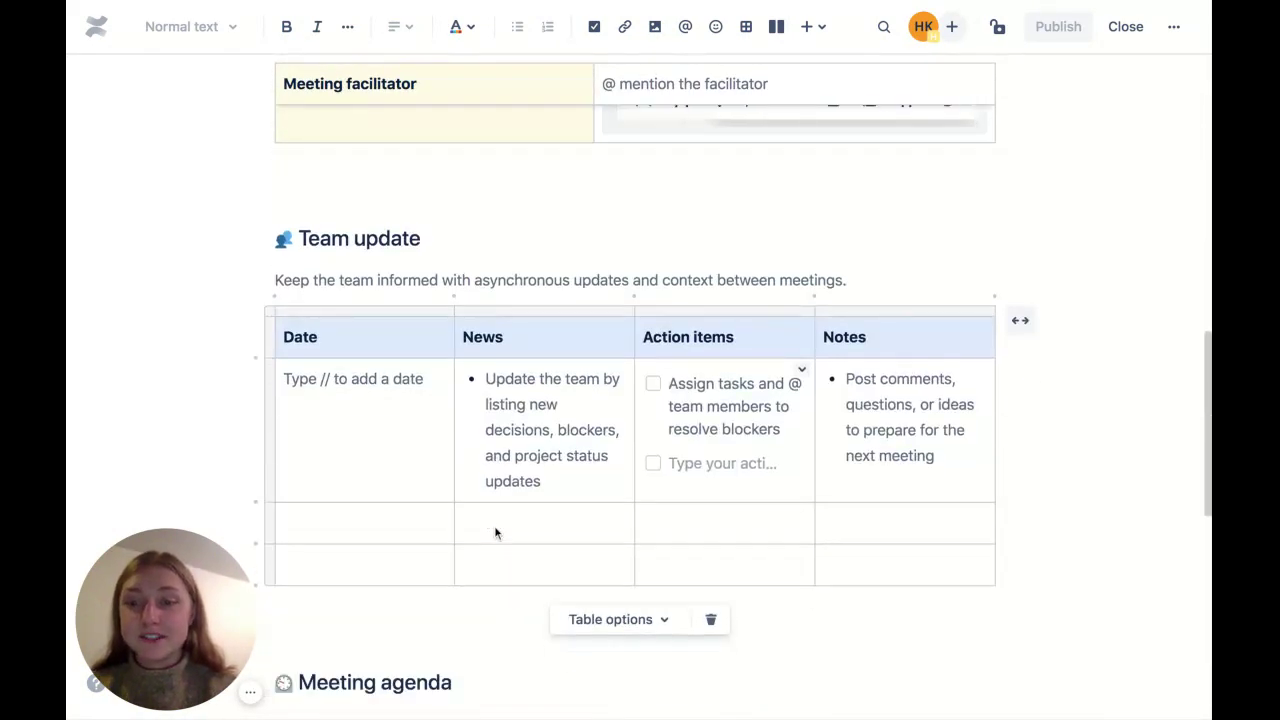
{"action": "scroll", "coordinate": [494, 531], "scroll_direction": "down", "scroll_amount": 3}
{"action": "scroll", "coordinate": [494, 531], "scroll_direction": "down", "scroll_amount": 3}
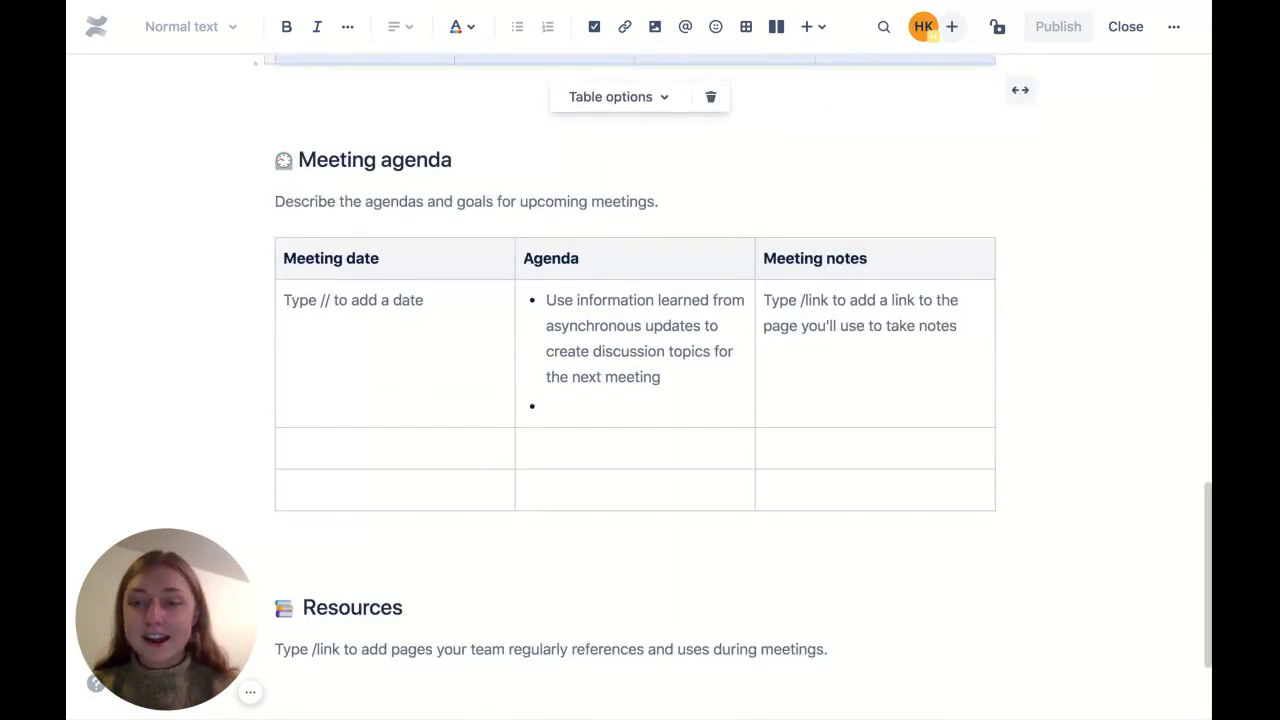
{"action": "scroll", "coordinate": [520, 655], "scroll_direction": "down", "scroll_amount": 1}
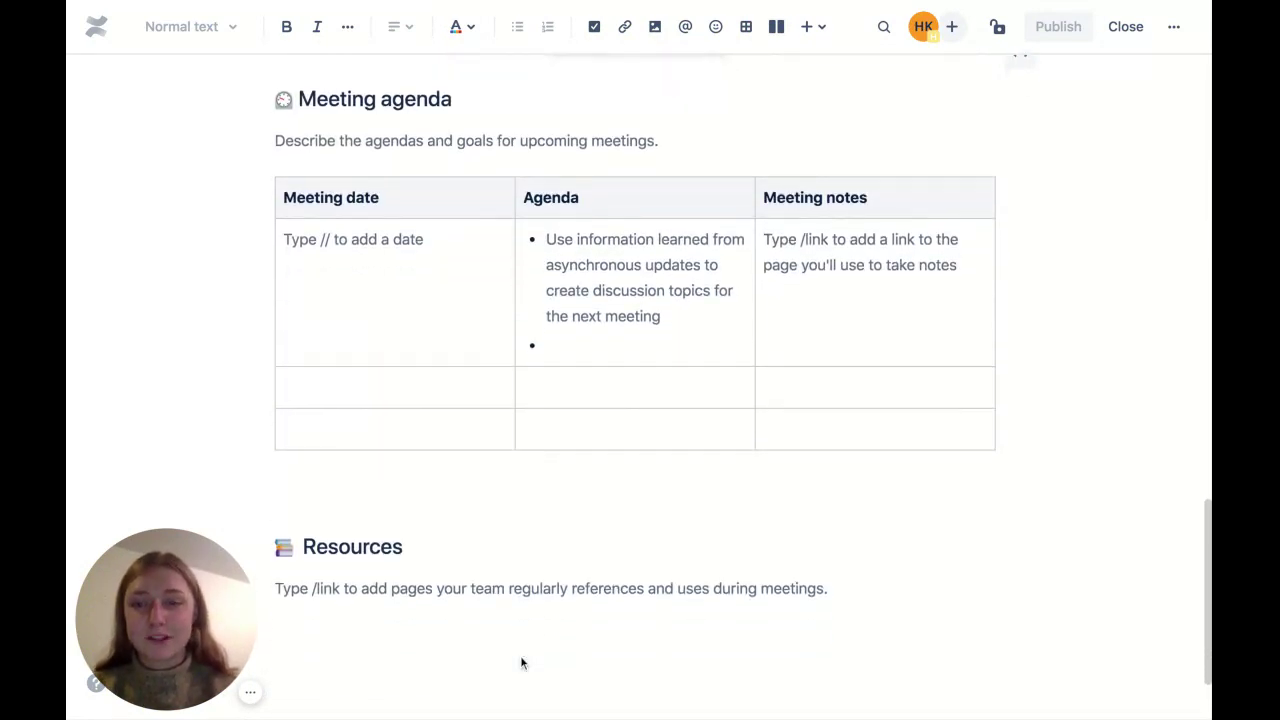
{"action": "scroll", "coordinate": [520, 660], "scroll_direction": "down", "scroll_amount": 1}
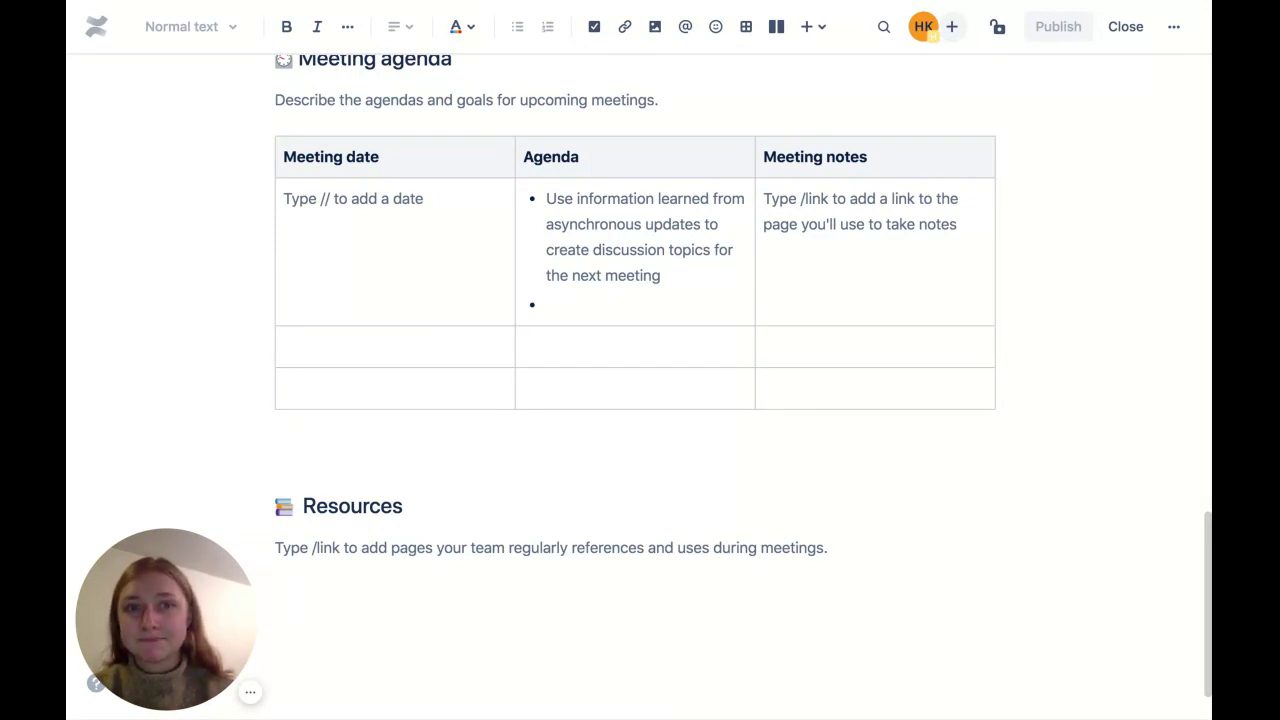
{"action": "scroll", "coordinate": [635, 400], "scroll_direction": "up", "scroll_amount": 10}
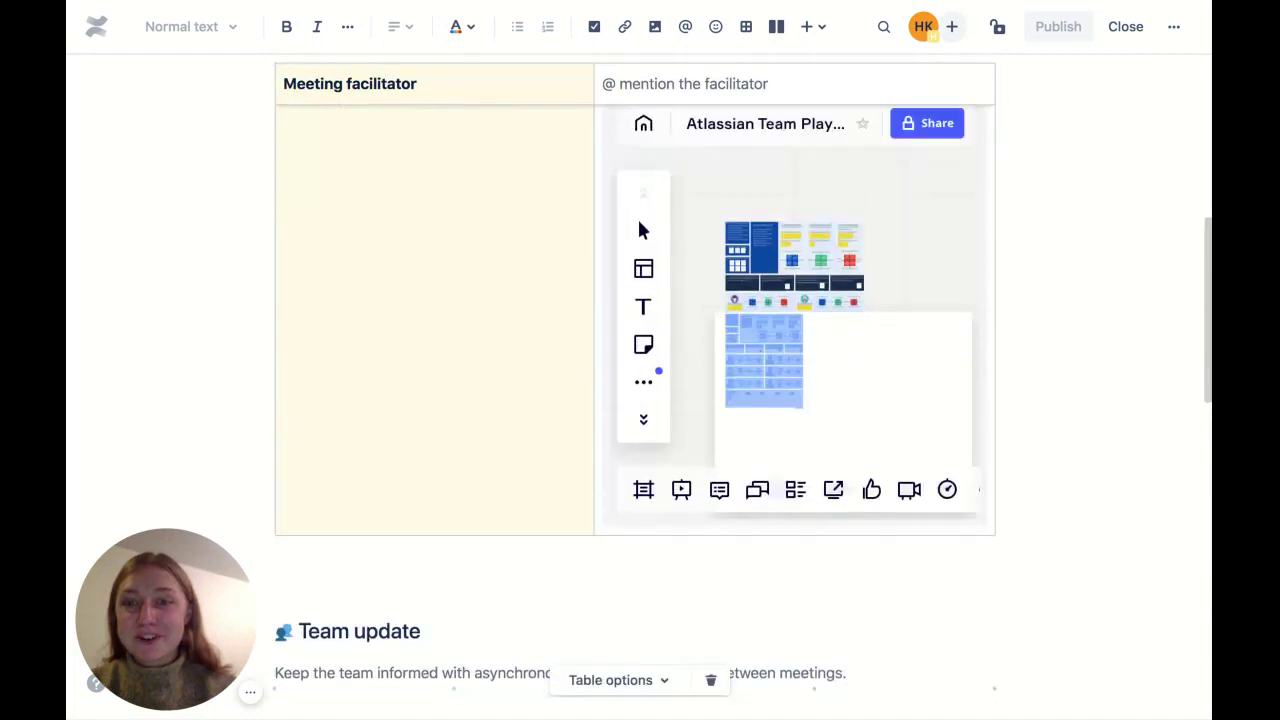
{"action": "scroll", "coordinate": [533, 250], "scroll_direction": "up", "scroll_amount": 5}
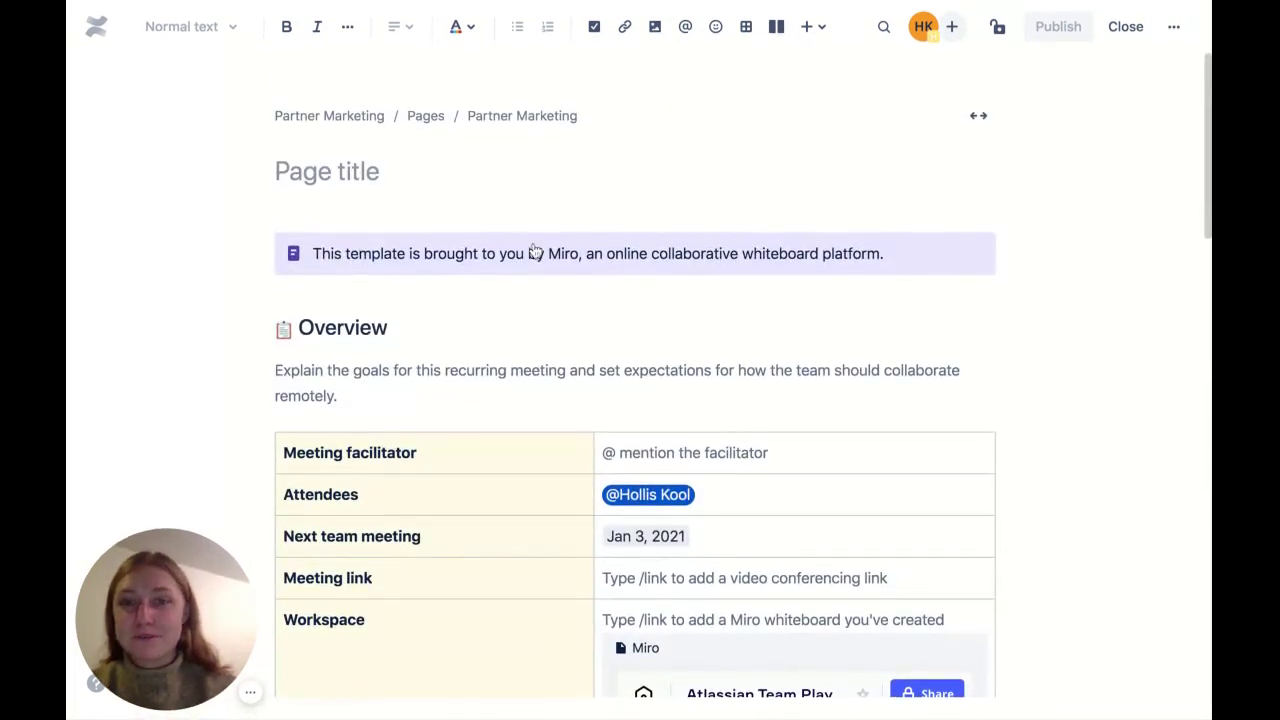
{"action": "scroll", "coordinate": [533, 250], "scroll_direction": "down", "scroll_amount": 5}
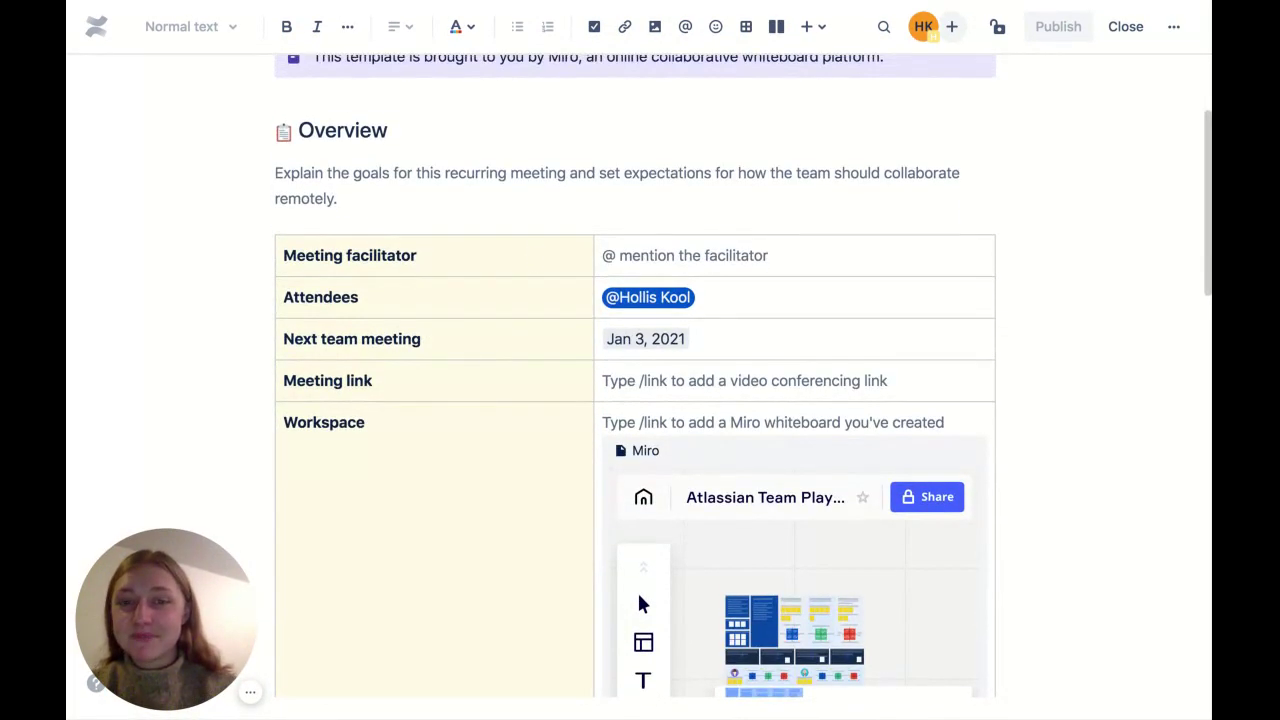